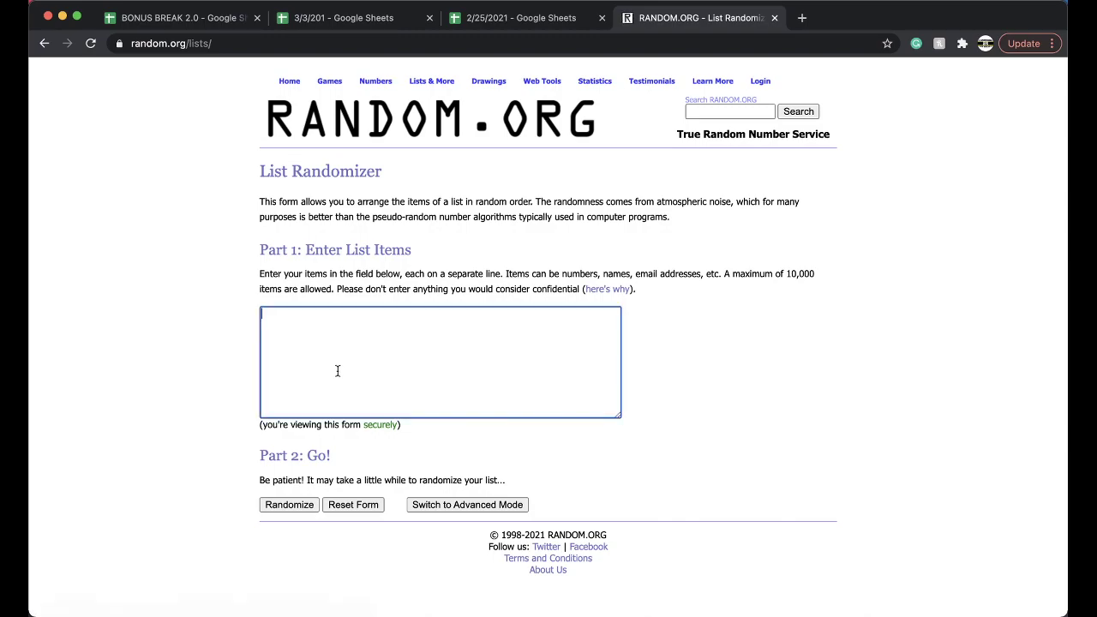
# - Randomize the 88 spot numbers, then reshuffle the list five more times with Again!
pyautogui.click(281, 506)
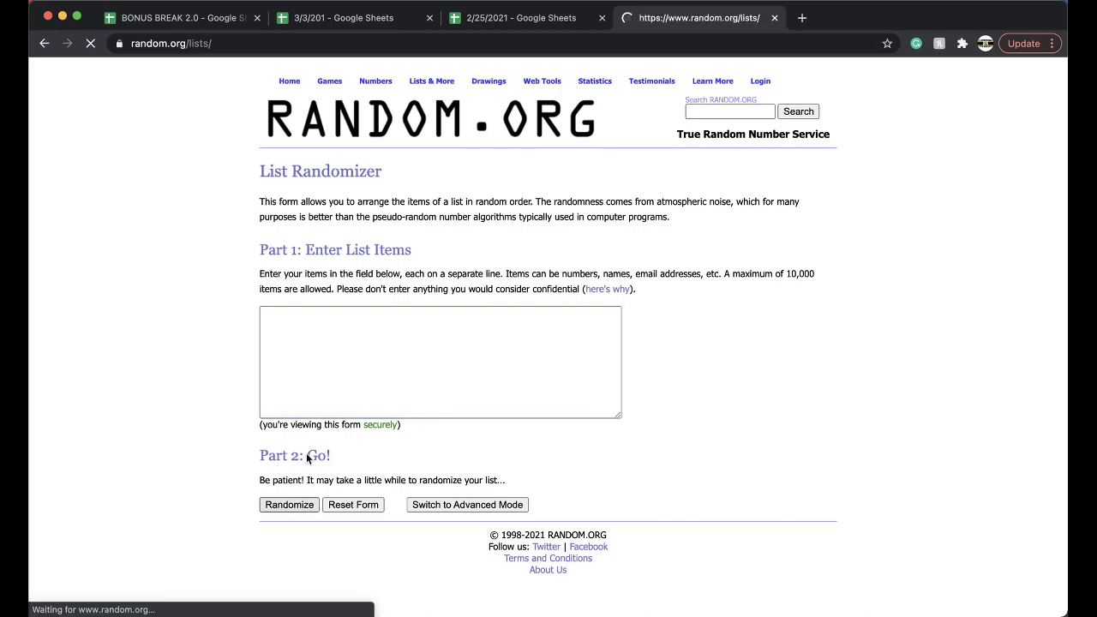
pyautogui.click(276, 529)
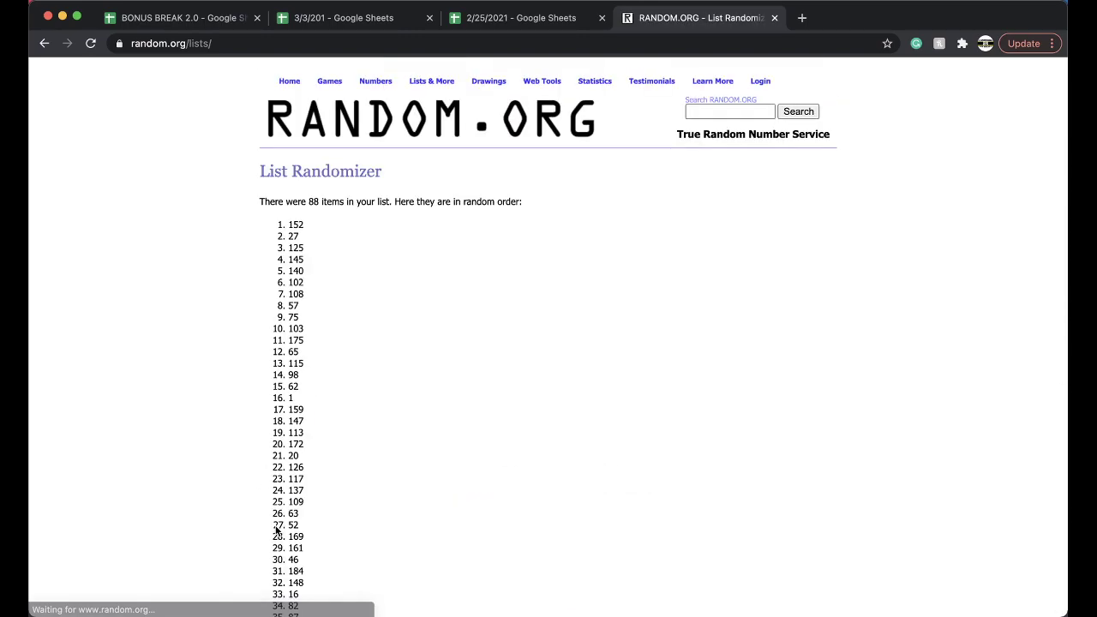
pyautogui.click(276, 529)
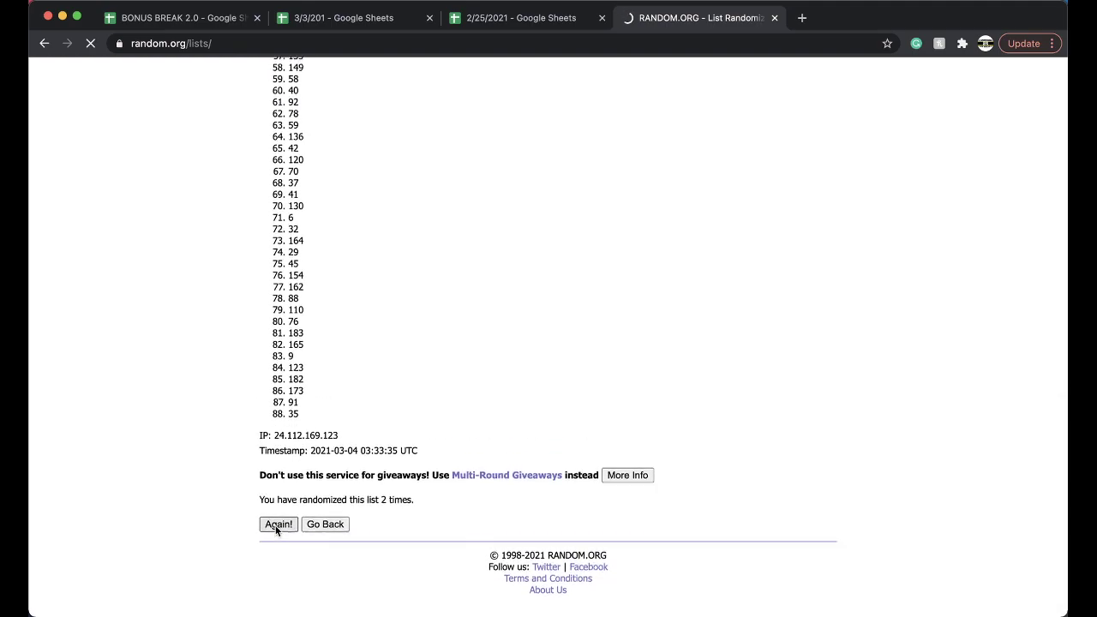
pyautogui.click(276, 529)
pyautogui.click(276, 529)
pyautogui.click(276, 528)
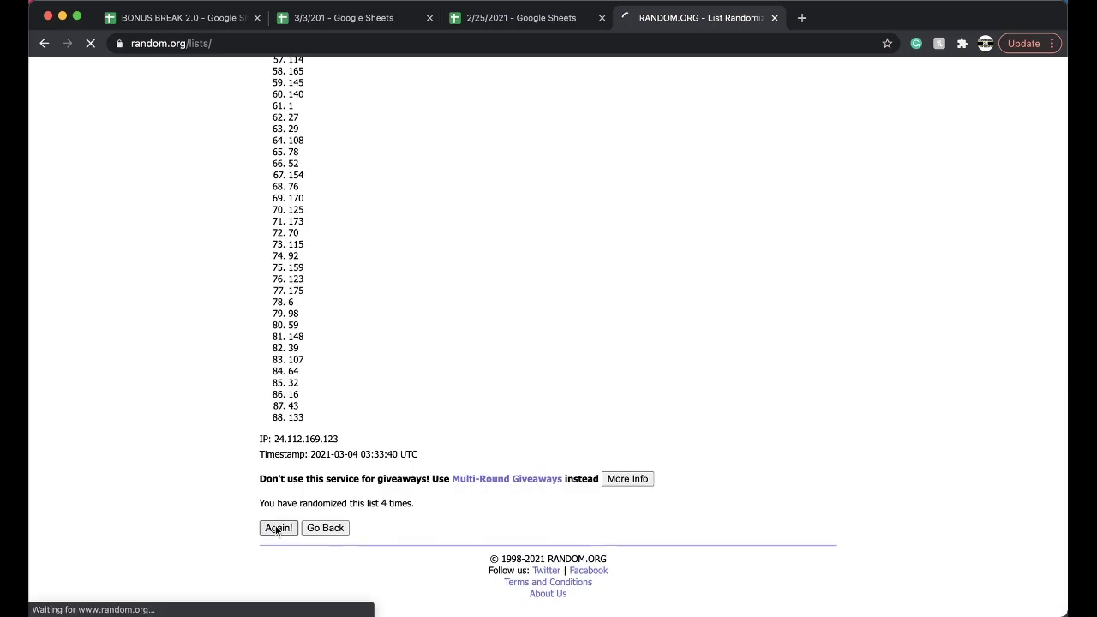
# - In the 3/3/201 spreadsheet, give cell E52 (spot 109) a bright green fill
pyautogui.click(484, 26)
pyautogui.scroll(-10, 511, 302)
pyautogui.scroll(2, 514, 309)
pyautogui.scroll(10, 515, 309)
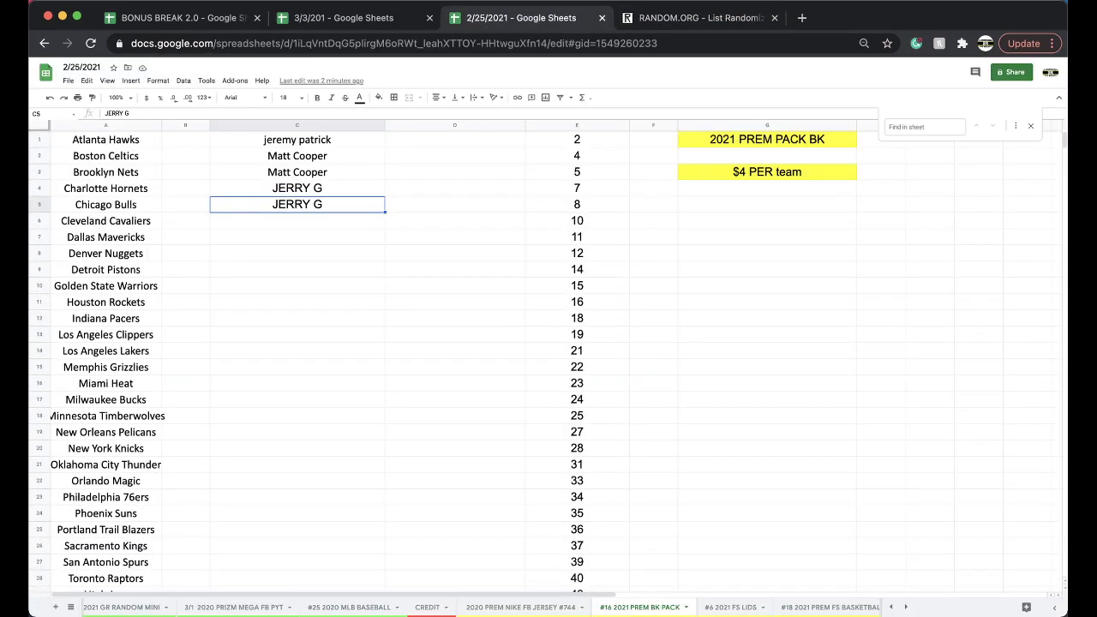
pyautogui.click(343, 17)
pyautogui.scroll(-3, 514, 360)
pyautogui.scroll(-10, 496, 380)
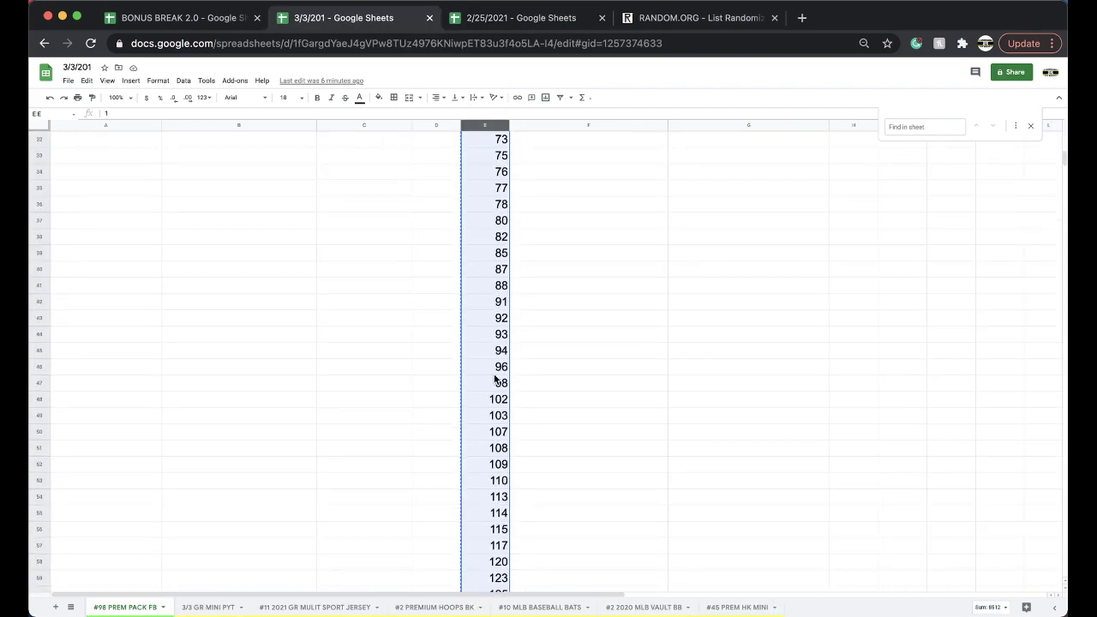
pyautogui.click(503, 301)
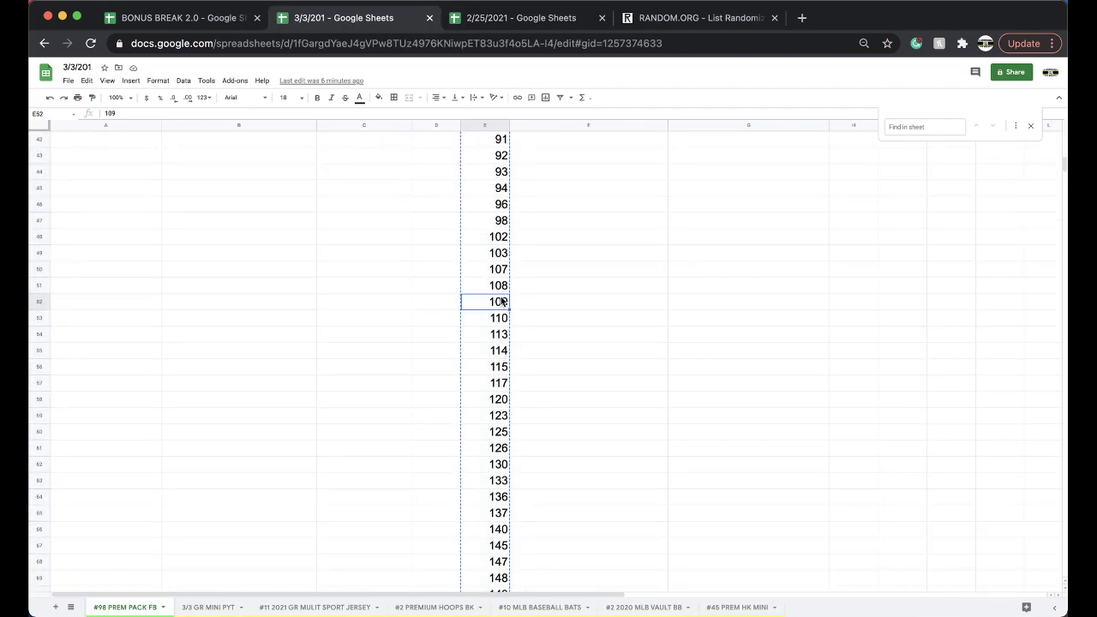
pyautogui.click(378, 97)
pyautogui.click(423, 142)
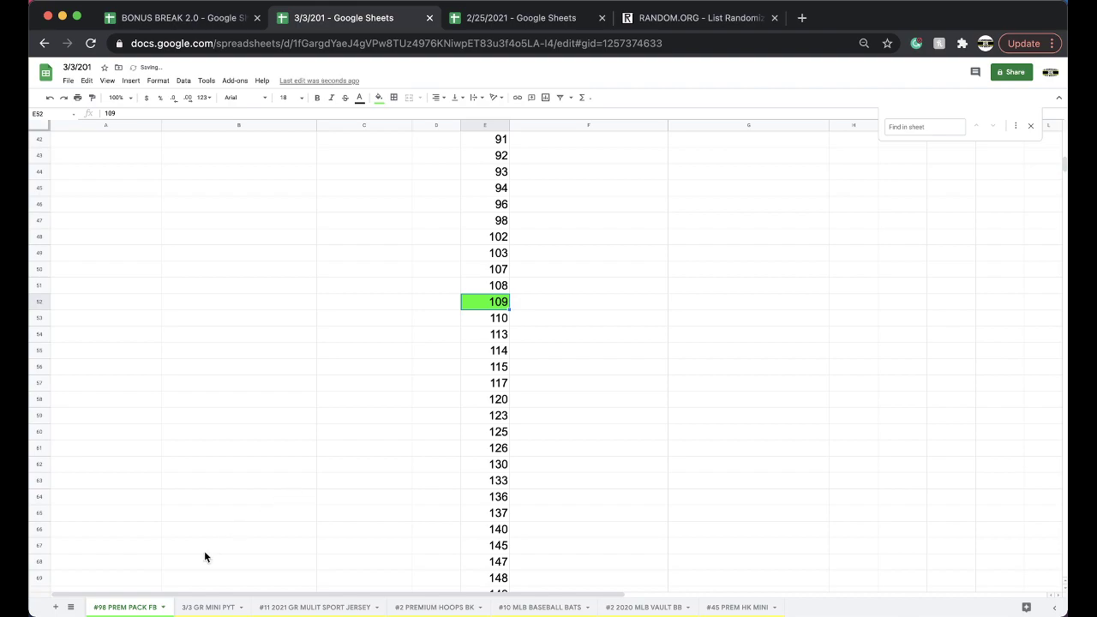
# - Duplicate the #98 PREM PACK FB sheet and rename the copy to #99 PREM PACK FB
pyautogui.rightClick(133, 605)
pyautogui.click(112, 454)
pyautogui.doubleClick(227, 607)
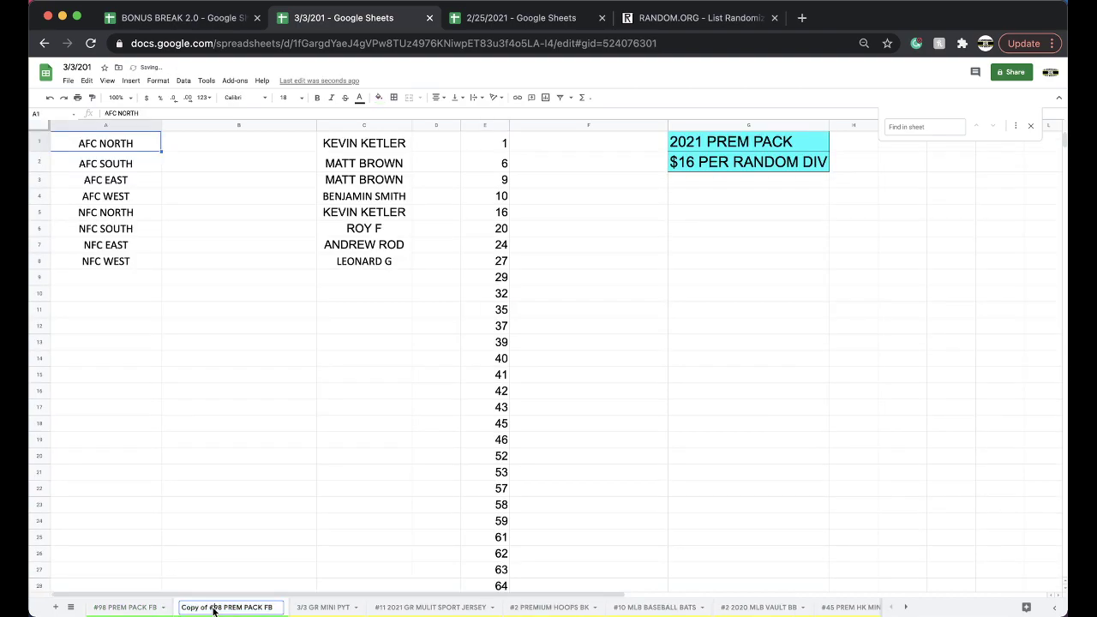
pyautogui.moveTo(226, 608); pyautogui.dragTo(159, 609)
pyautogui.write('#99')
pyautogui.press('Return')
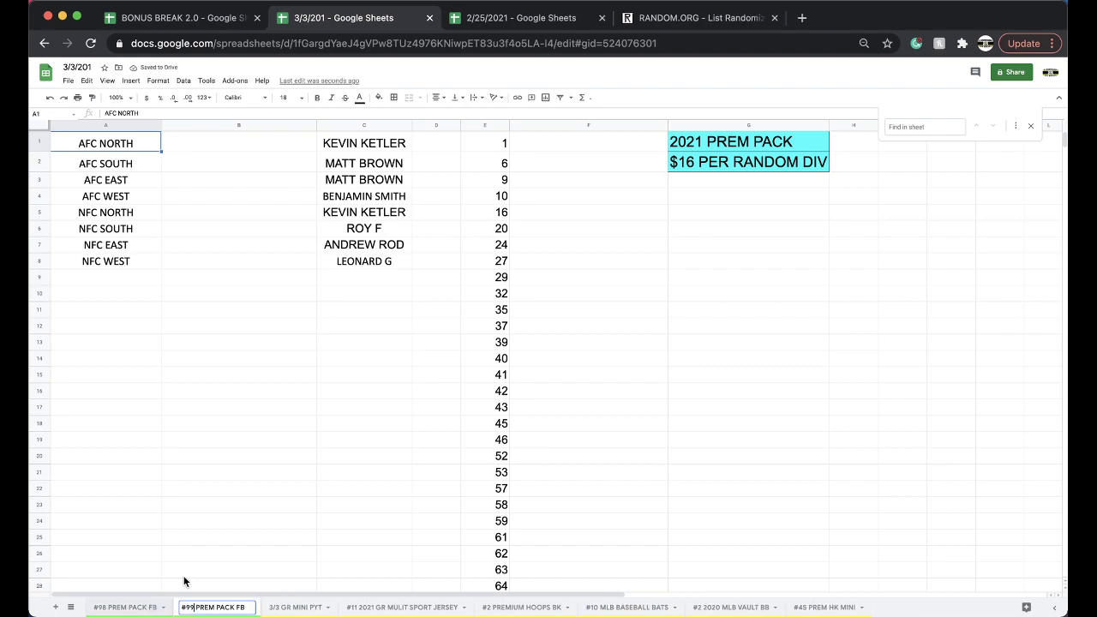
pyautogui.click(258, 520)
# - Give the #99 tab a new colour and clear the buyer names from column C
pyautogui.rightClick(227, 607)
pyautogui.moveTo(213, 501)
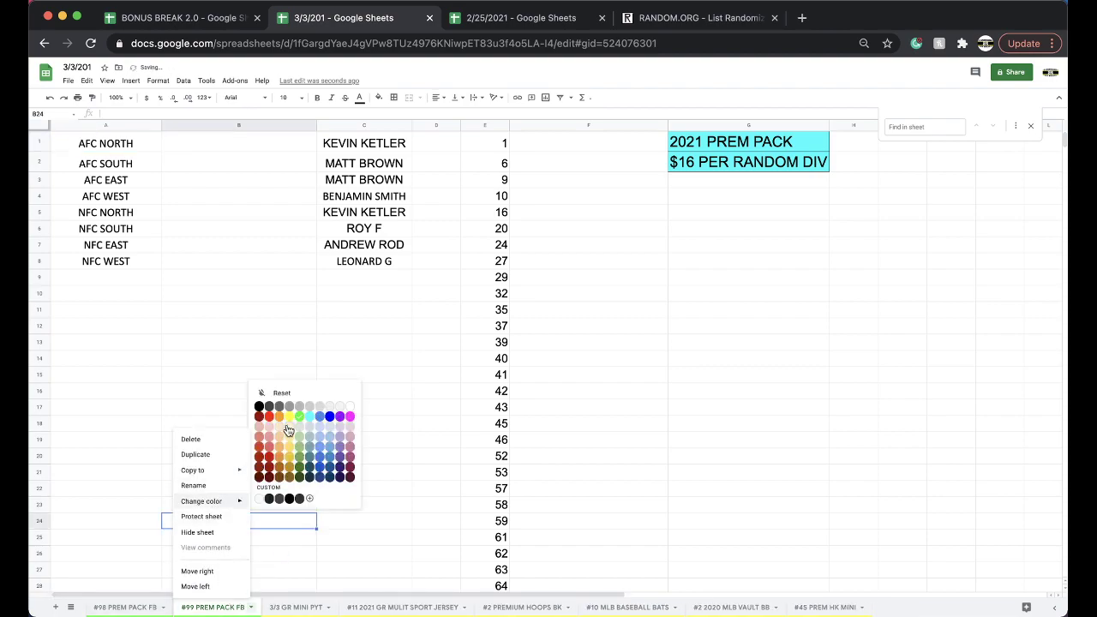
pyautogui.click(288, 423)
pyautogui.click(355, 126)
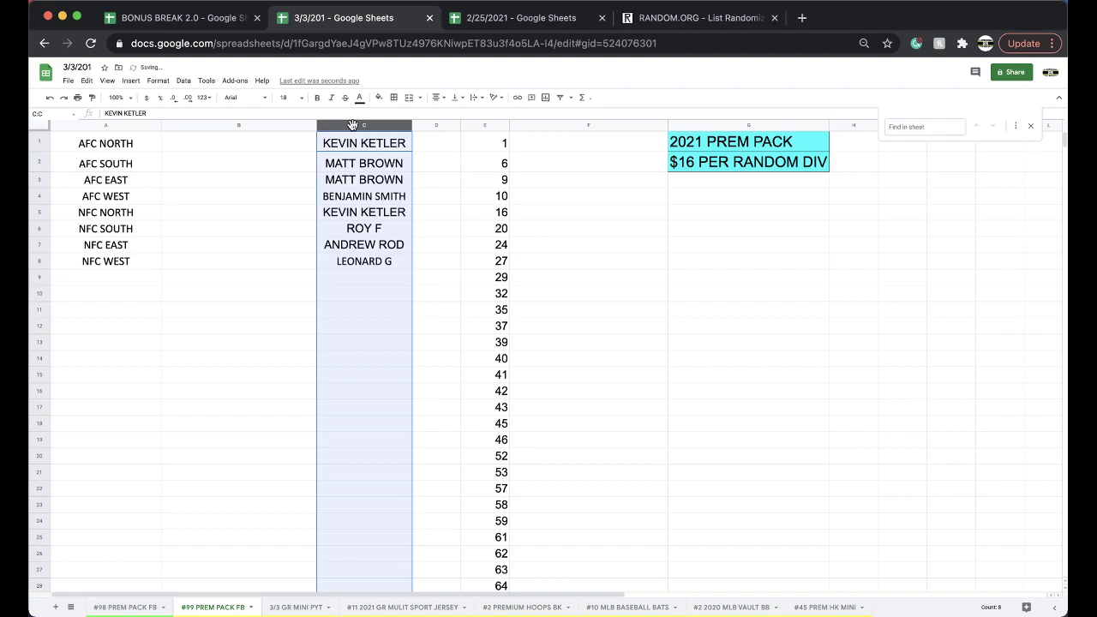
pyautogui.press('Delete')
# - Delete the spot 109 row and move the #99 tab after #10 MLB BASEBALL BATS
pyautogui.scroll(-10, 487, 276)
pyautogui.scroll(-2, 485, 292)
pyautogui.click(485, 400)
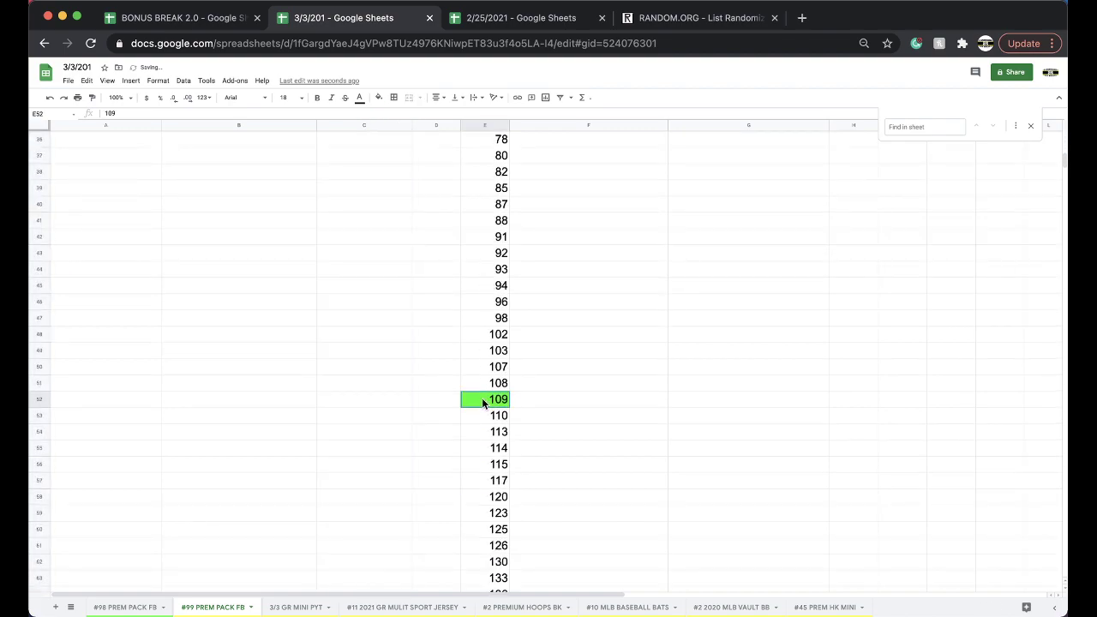
pyautogui.rightClick(485, 400)
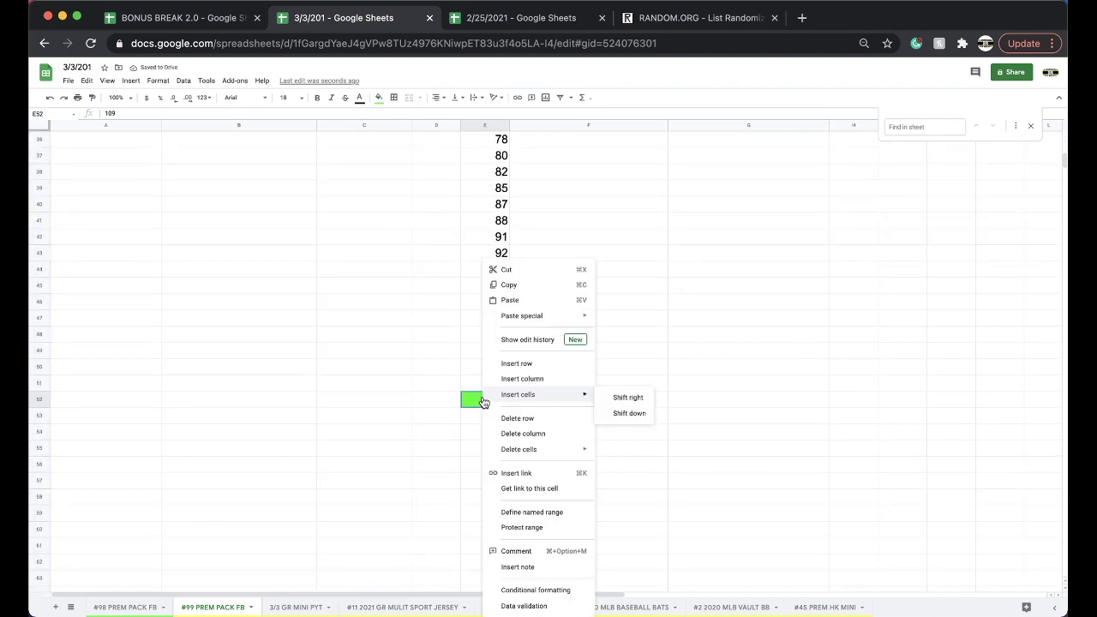
pyautogui.click(524, 420)
pyautogui.moveTo(243, 602); pyautogui.dragTo(634, 607)
pyautogui.click(156, 609)
# - Copy the eight buyer names in C1:C8 and reload a fresh RANDOM.ORG List Randomizer form
pyautogui.scroll(10, 276, 449)
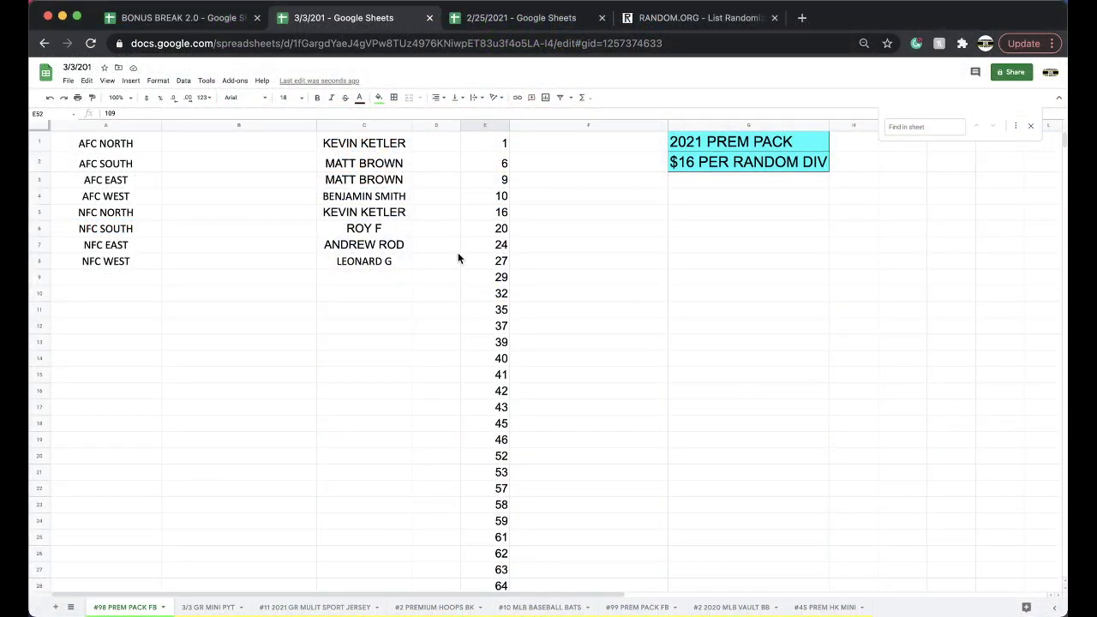
pyautogui.moveTo(384, 147); pyautogui.dragTo(385, 262)
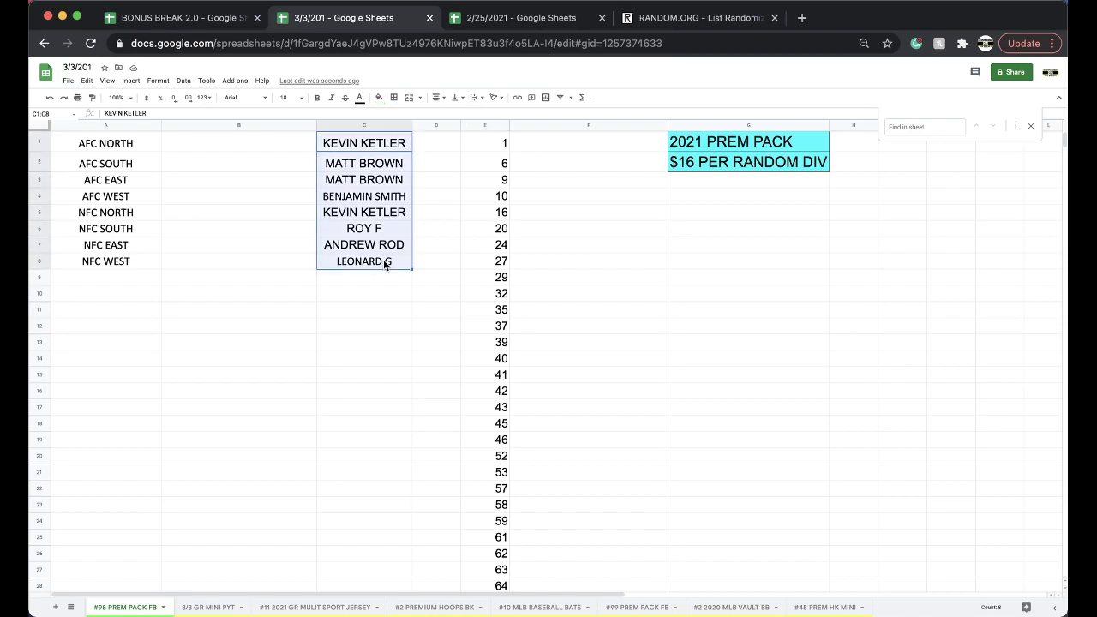
pyautogui.click(660, 17)
pyautogui.click(632, 44)
pyautogui.press('Return')
# - Paste the eight buyer names into the randomizer, shuffle them five times, and select the result
pyautogui.click(399, 331)
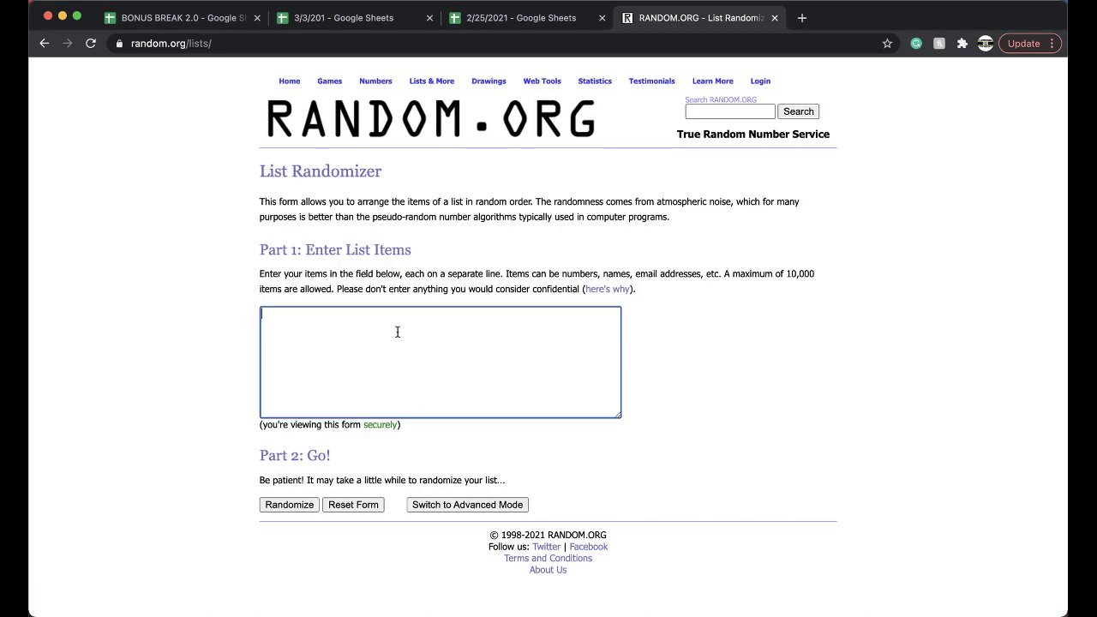
pyautogui.press('cmd+v')
pyautogui.click(285, 505)
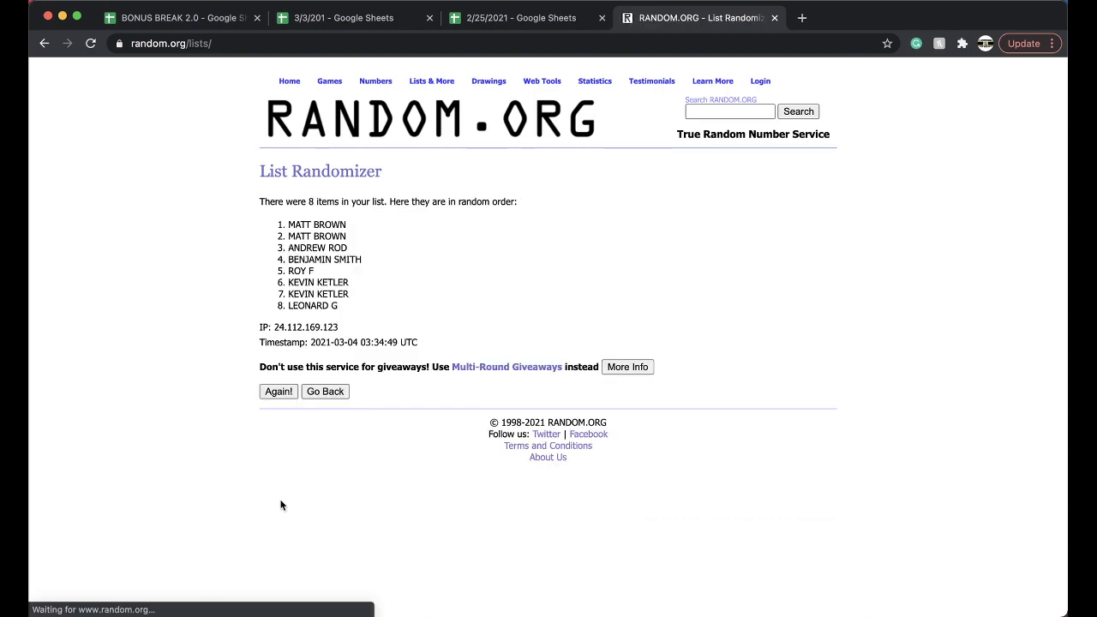
pyautogui.click(274, 392)
pyautogui.click(278, 415)
pyautogui.click(278, 416)
pyautogui.click(278, 416)
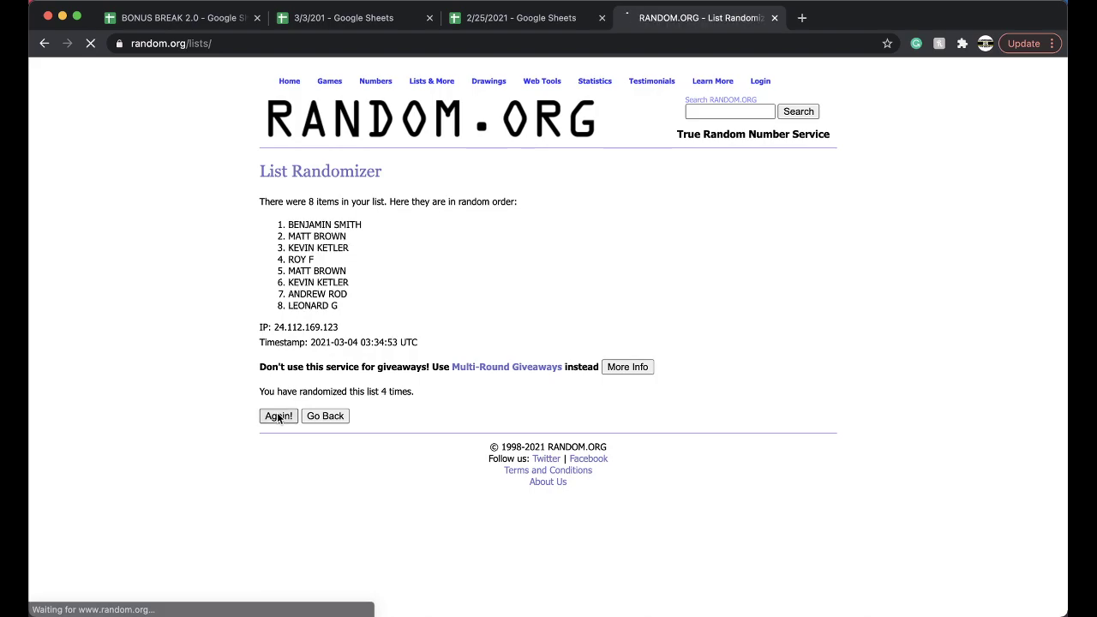
pyautogui.moveTo(289, 220); pyautogui.dragTo(406, 324)
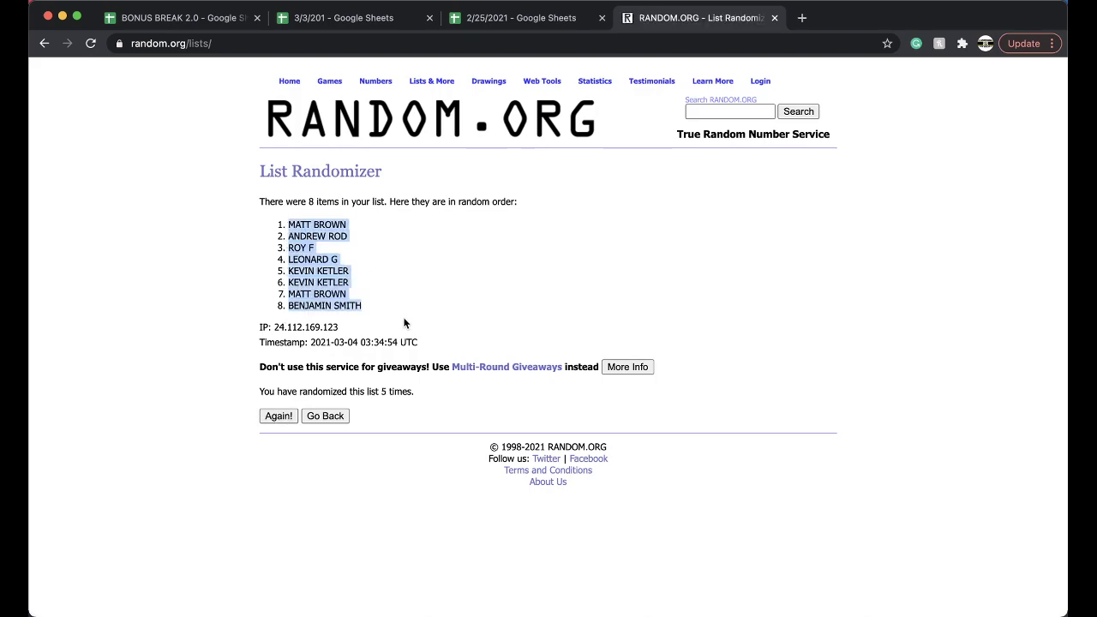
# - Paste the shuffled buyer names into B1 of the 3/3/201 sheet and set them to font size 18
pyautogui.click(513, 18)
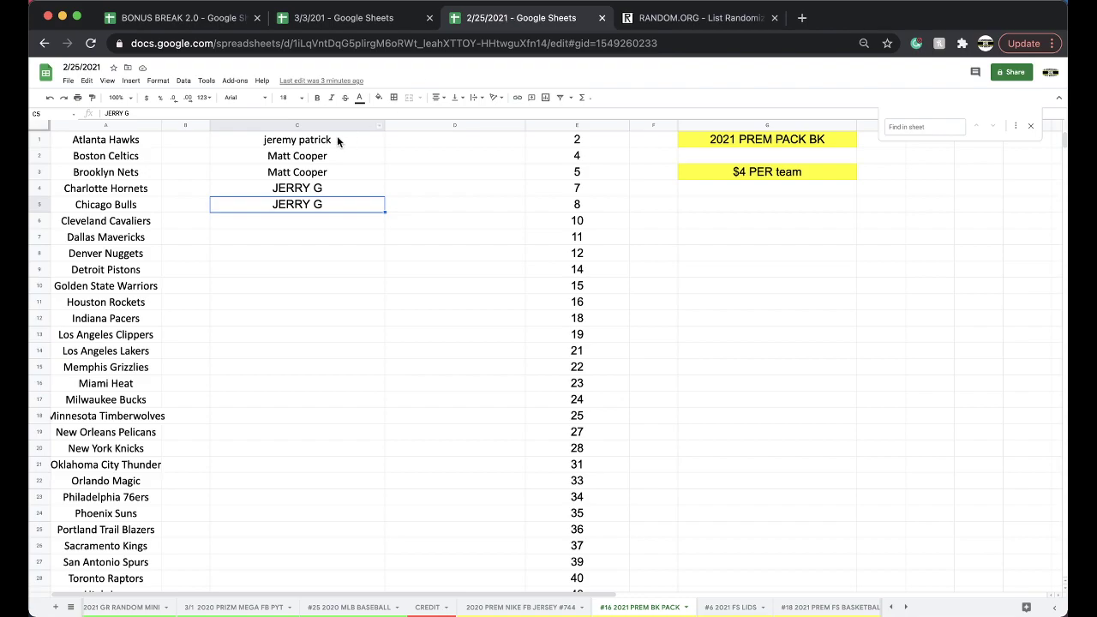
pyautogui.click(343, 18)
pyautogui.click(254, 146)
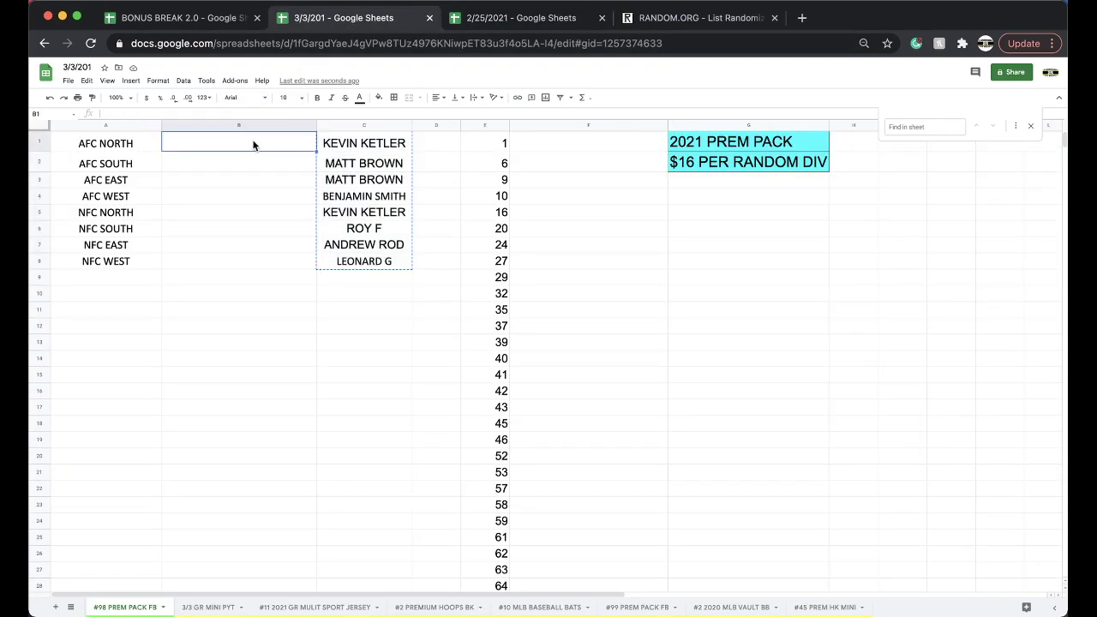
pyautogui.hotkey('ctrl', 'v')
pyautogui.click(287, 97)
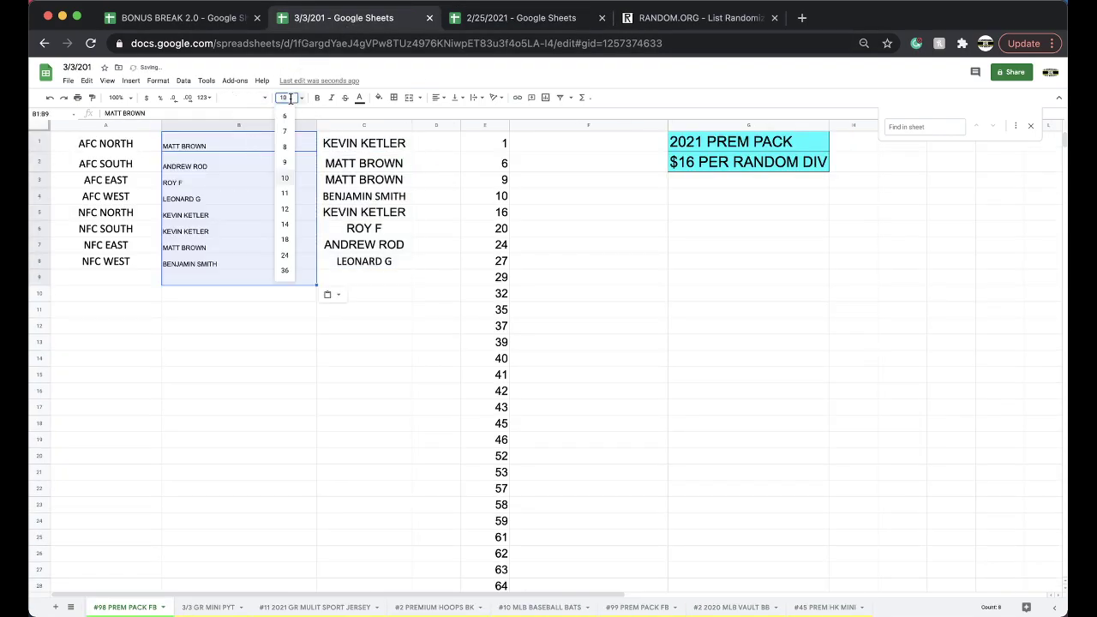
pyautogui.click(286, 238)
# - Step down from B1 through the division buyers to the NFC EAST entry
pyautogui.click(220, 149)
pyautogui.press('Down')
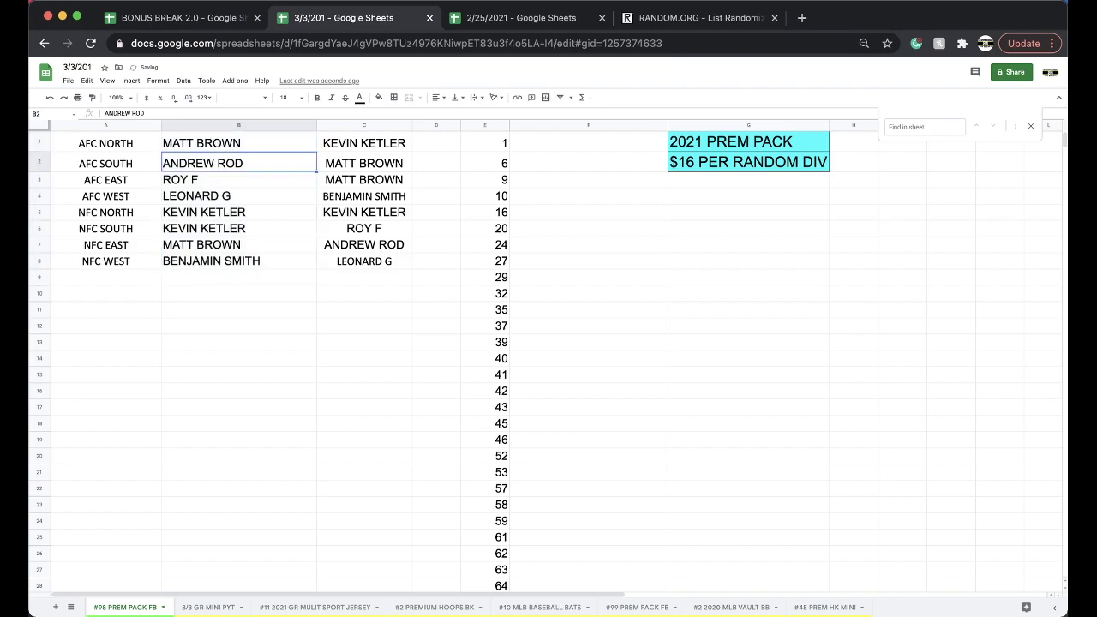
pyautogui.press('Down')
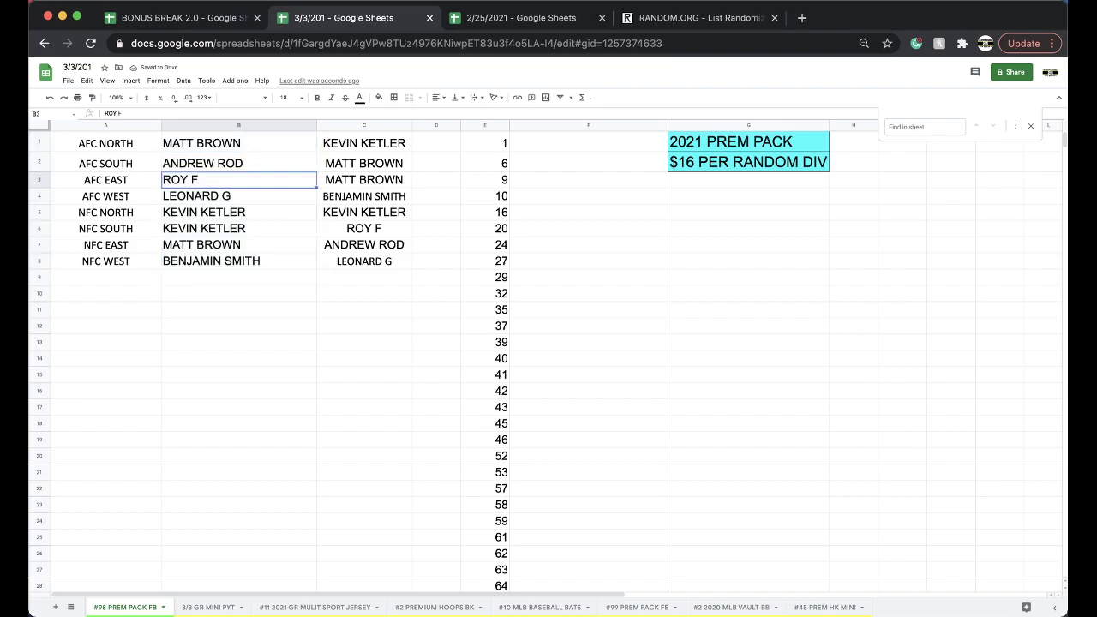
pyautogui.press('Down')
pyautogui.press('Down')
pyautogui.press('Down')
pyautogui.press('Down')
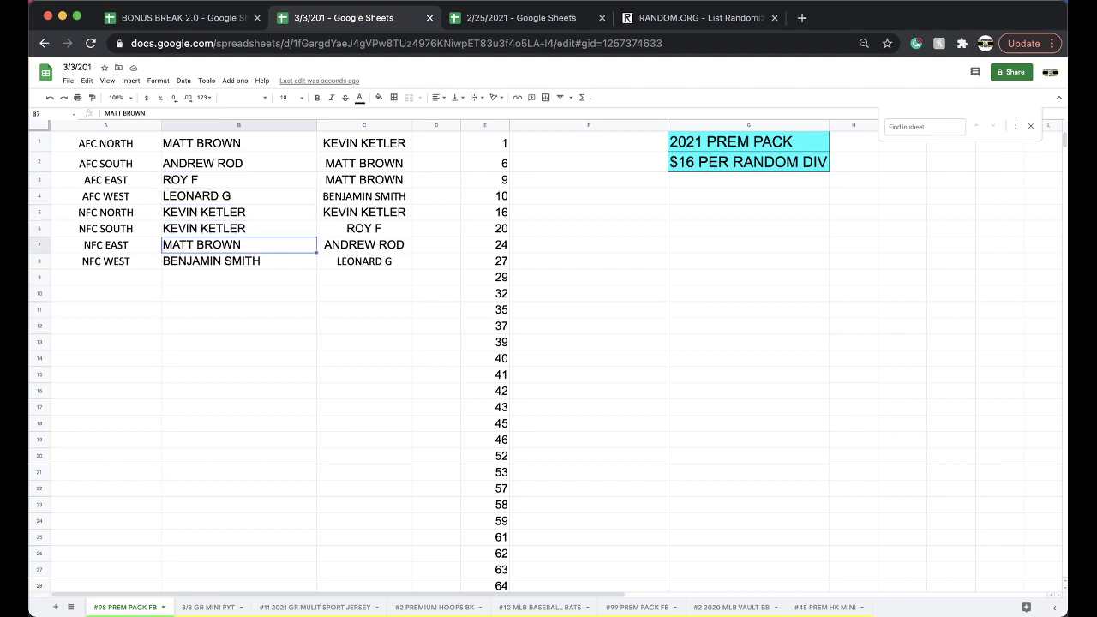
pyautogui.press('Down')
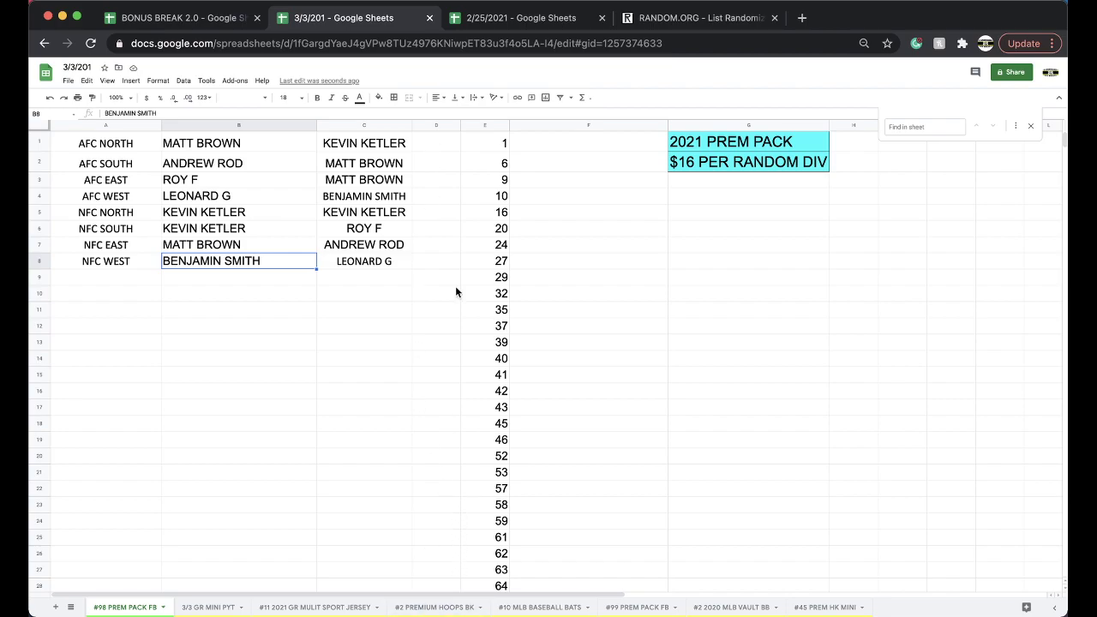
# - Open the #58 PREM BK JERSEY sheet in the 2/25/2021 spreadsheet
pyautogui.click(506, 17)
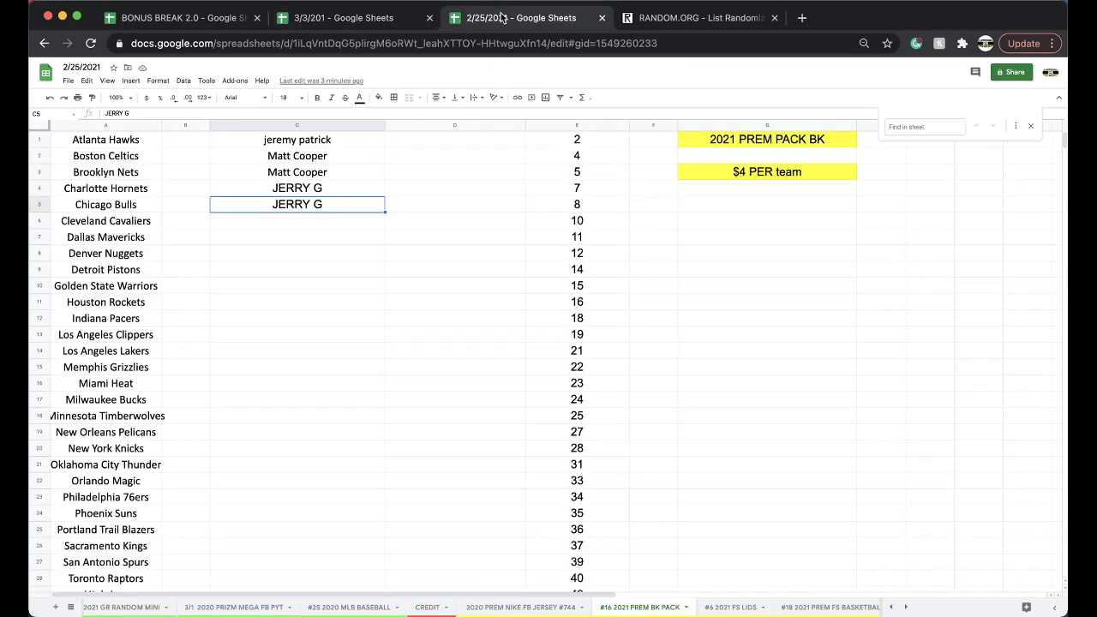
pyautogui.click(488, 608)
pyautogui.scroll(-3, 457, 495)
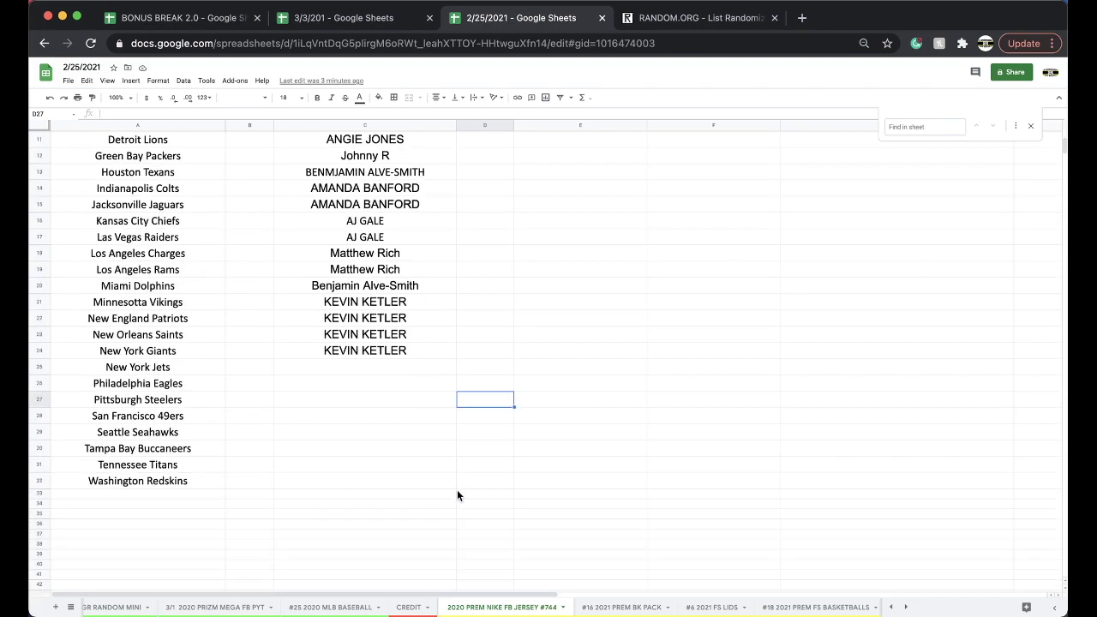
pyautogui.hscroll(10, 554, 609)
pyautogui.hscroll(-5, 553, 609)
pyautogui.click(455, 607)
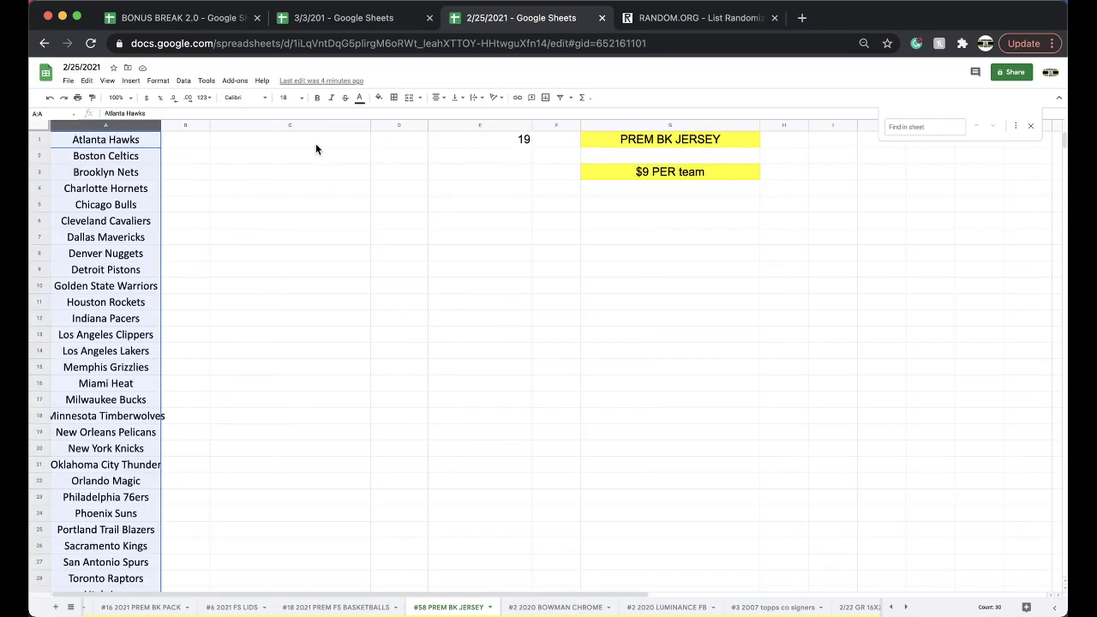
# - Enter the buyer's full name in cell C1 beside Atlanta Hawks
pyautogui.click(315, 144)
pyautogui.write('RON')
pyautogui.click(324, 188)
pyautogui.click(304, 144)
pyautogui.write('RO')
pyautogui.press('BackSpace')
pyautogui.press('BackSpace')
pyautogui.click(335, 192)
# - Copy the name into C2 beside Boston Celtics and fill C1:C2 yellow
pyautogui.click(300, 137)
pyautogui.hotkey('ctrl', 'c')
pyautogui.click(281, 162)
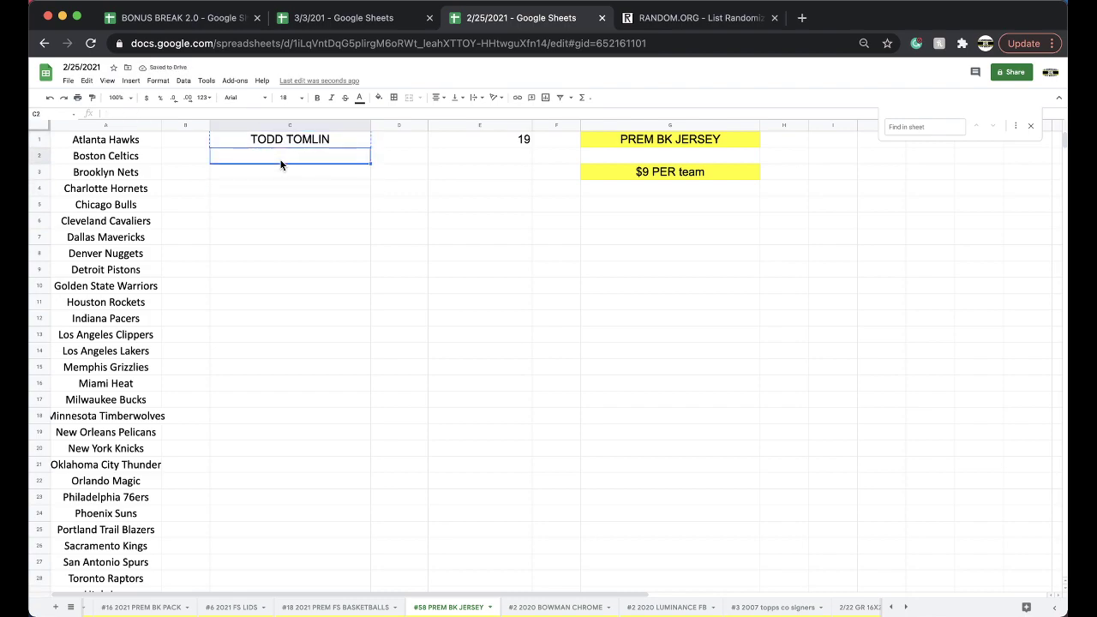
pyautogui.hotkey('ctrl', 'v')
pyautogui.moveTo(321, 156); pyautogui.dragTo(317, 140)
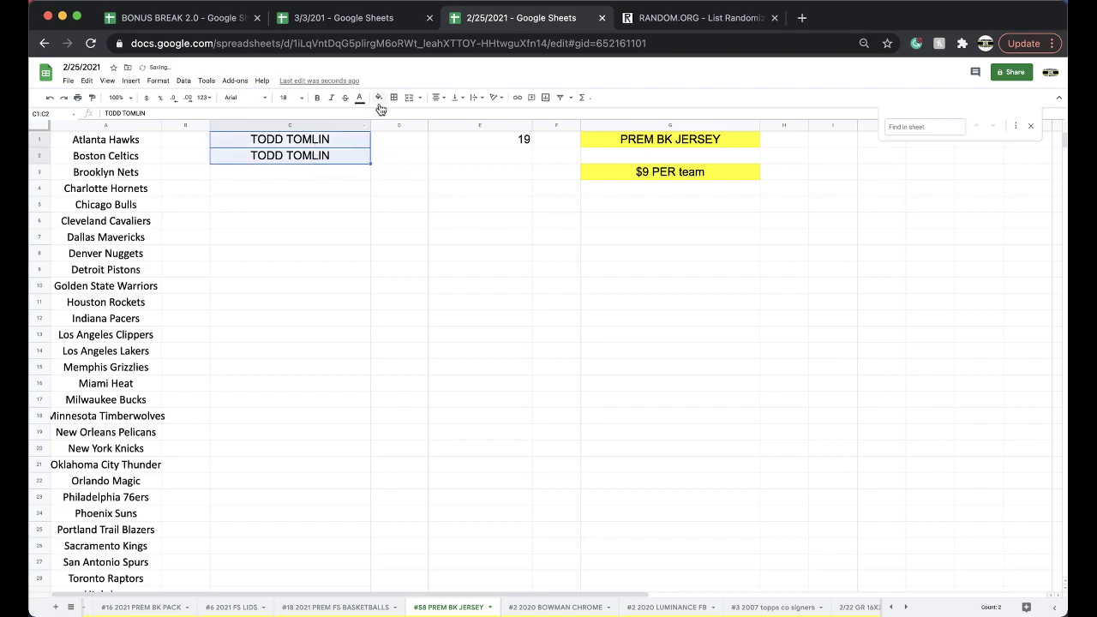
pyautogui.click(380, 103)
pyautogui.click(411, 143)
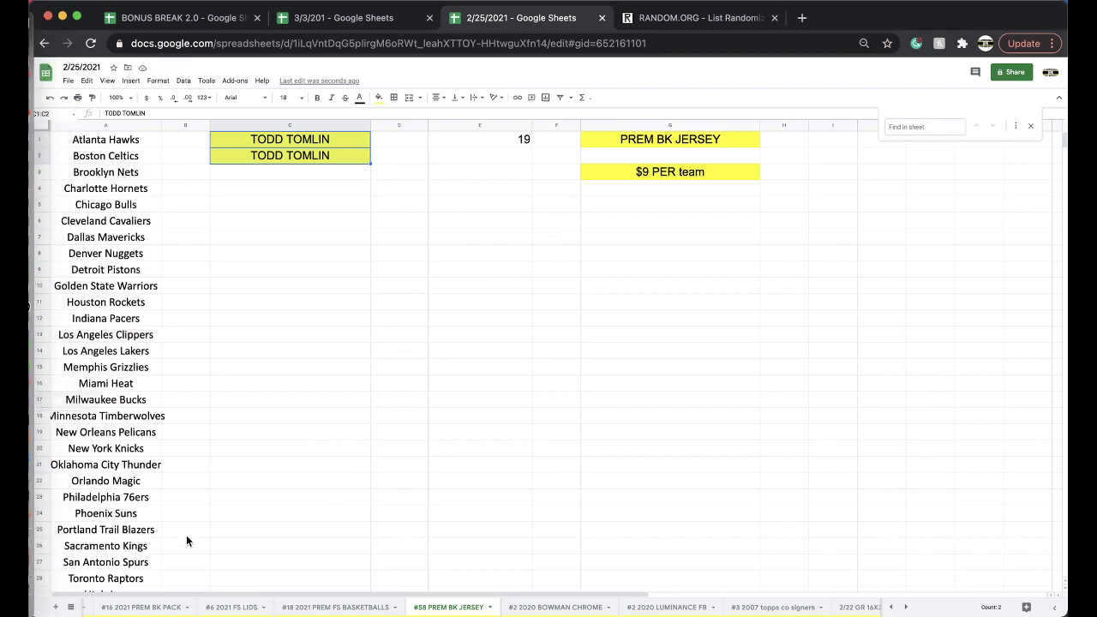
# - Open the 2020 PREM NIKE FB JERSEY #744 sheet and select the empty cell beside Washington Redskins
pyautogui.hscroll(-1, 350, 612)
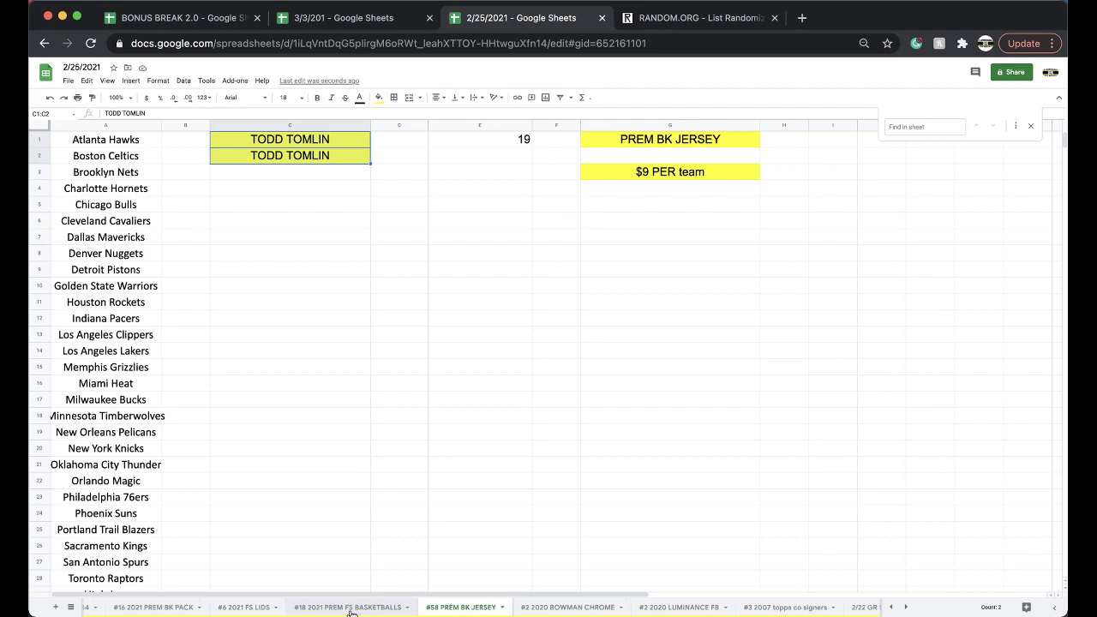
pyautogui.hscroll(-10, 350, 612)
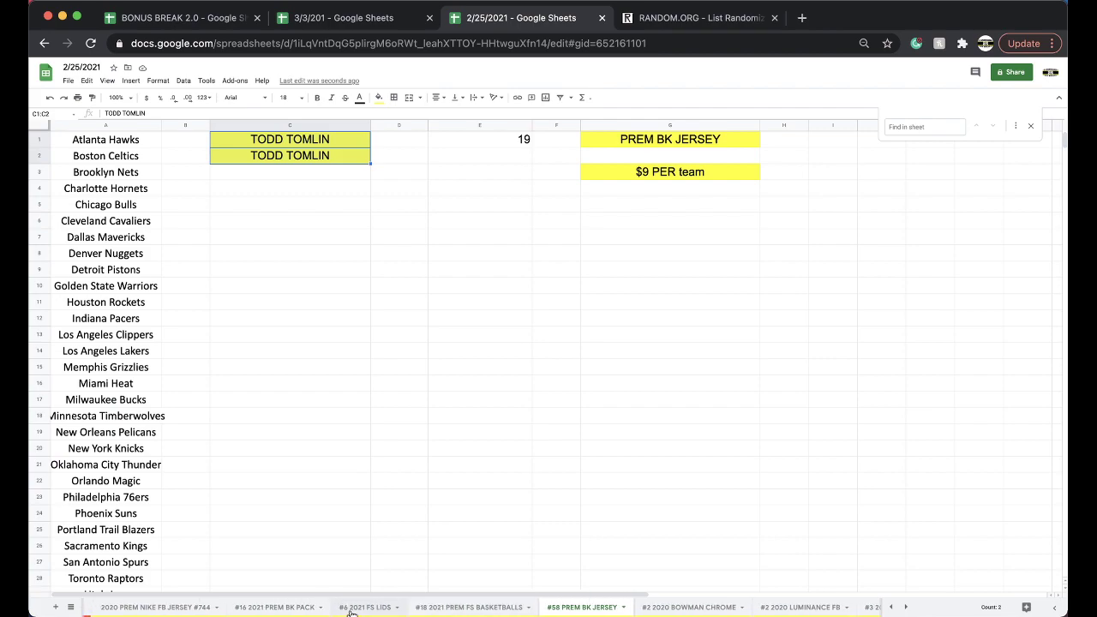
pyautogui.hscroll(-1, 351, 612)
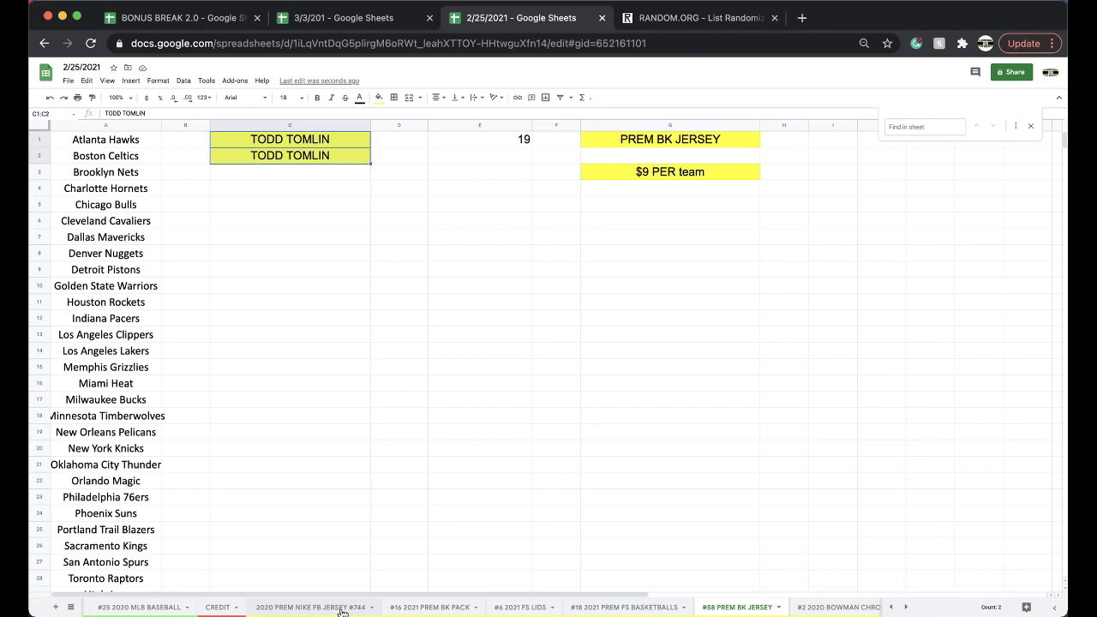
pyautogui.click(342, 611)
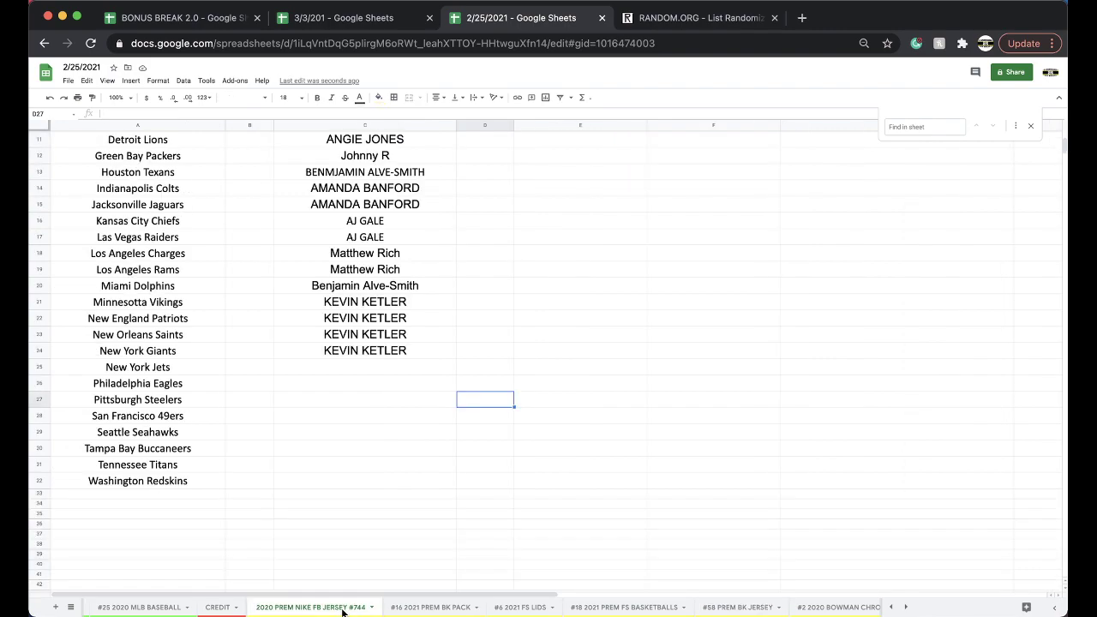
pyautogui.click(373, 486)
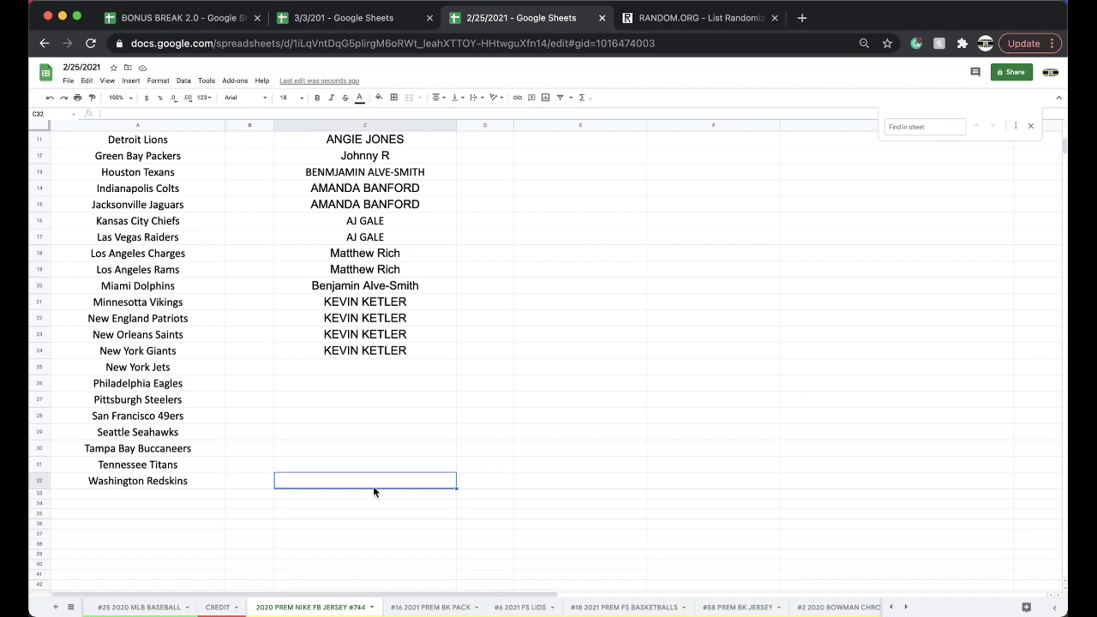
# - Recheck the #58 PREM BK JERSEY sheet, then go back to the 3/3/201 football sheet
pyautogui.click(343, 17)
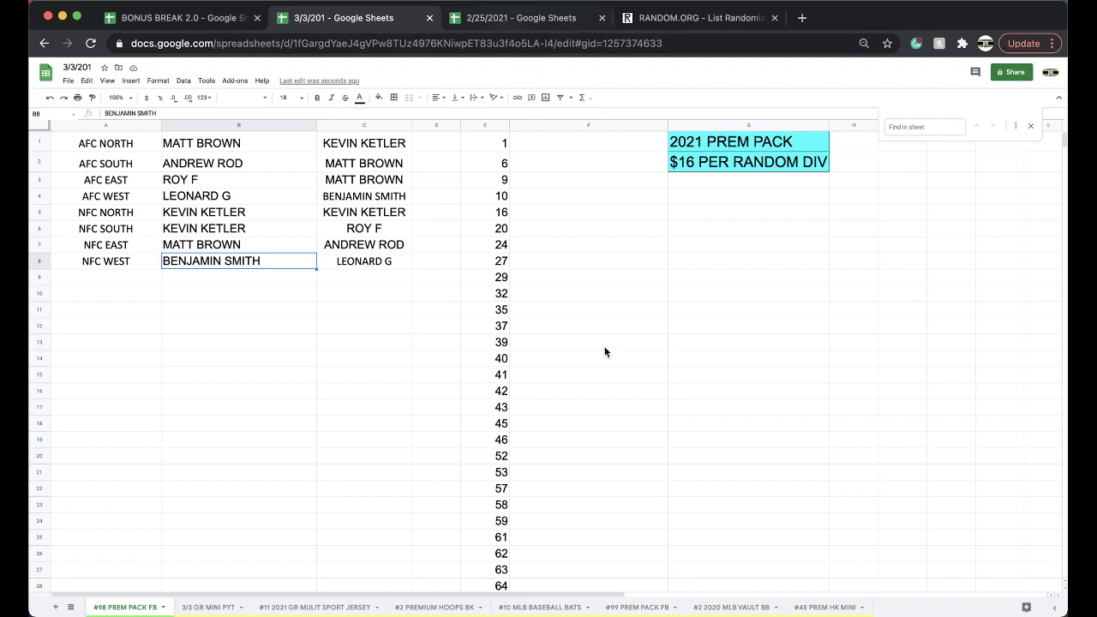
pyautogui.hotkey('ctrl', 'Tab')
pyautogui.hscroll(2, 711, 607)
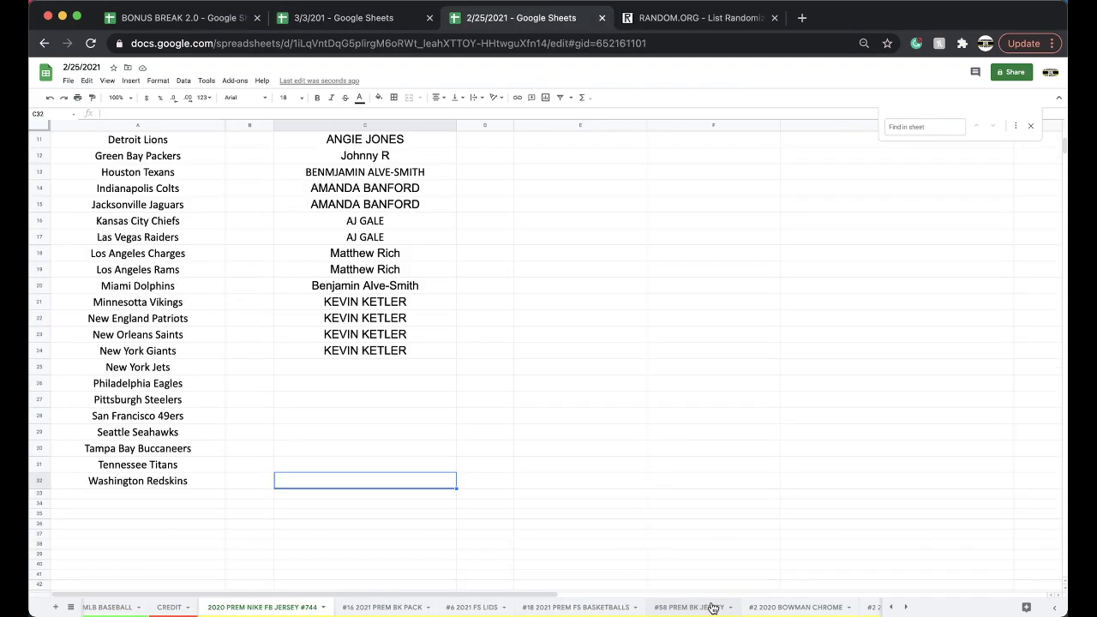
pyautogui.click(690, 607)
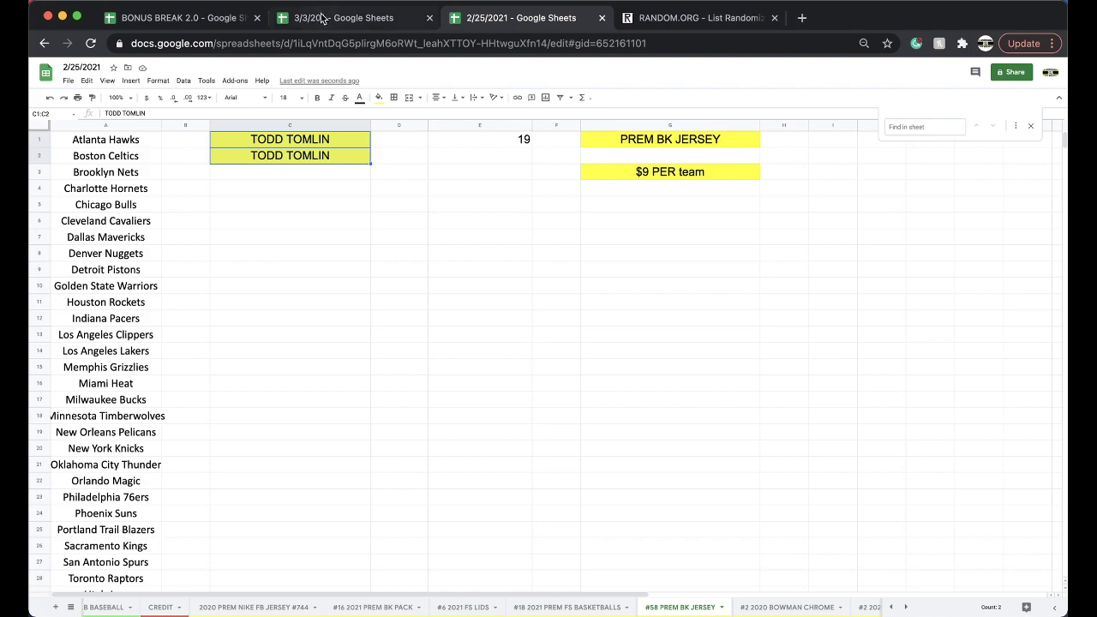
pyautogui.click(324, 19)
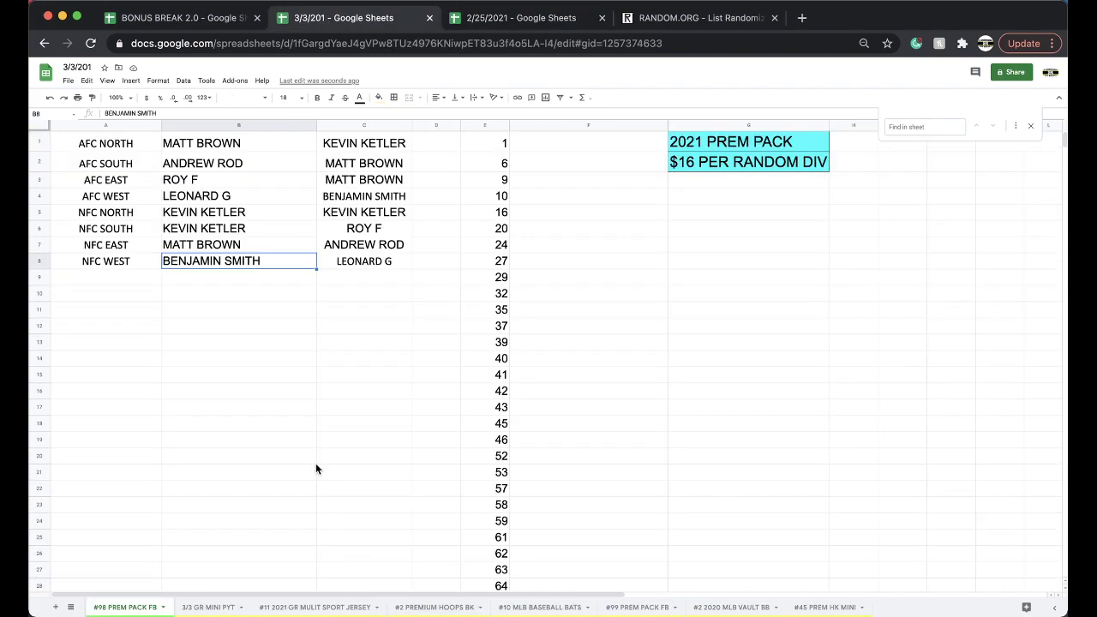